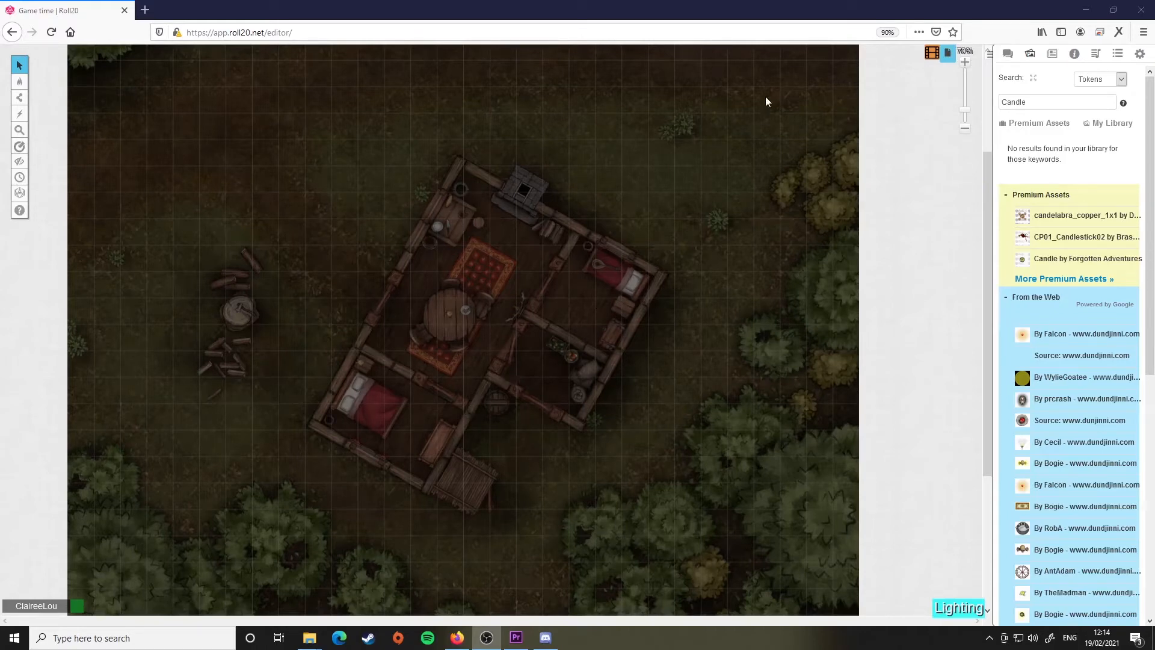
# Review the dynamic and legacy lighting options in the players' current page settings, and save the settings
pyautogui.click(948, 55)
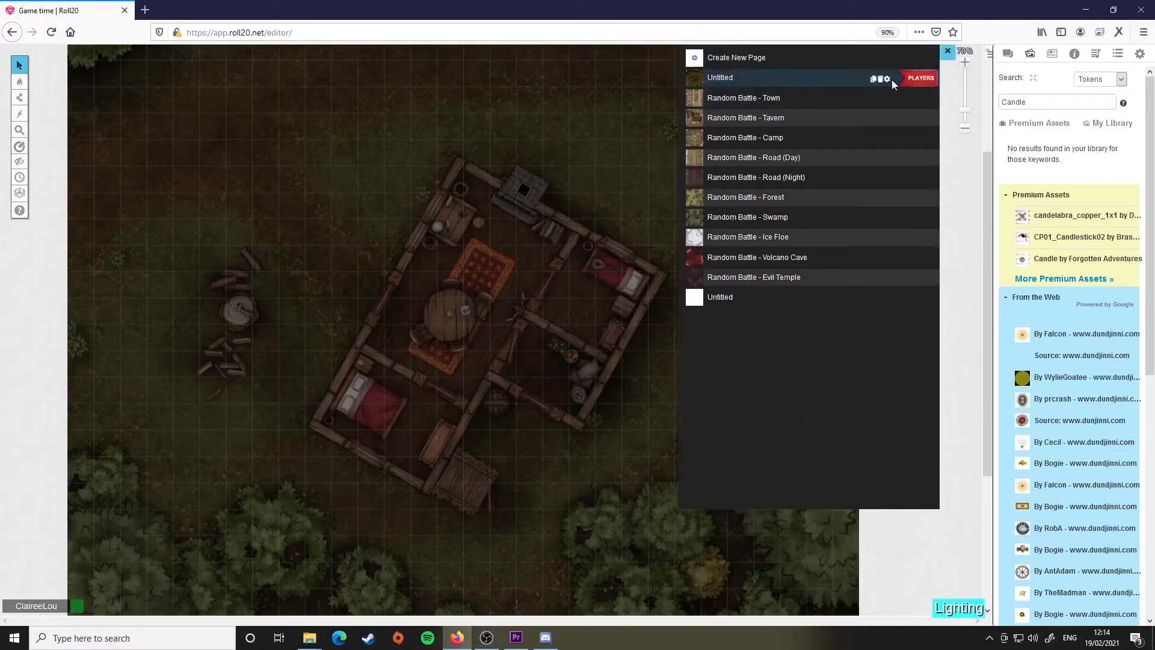
pyautogui.click(887, 79)
pyautogui.click(558, 114)
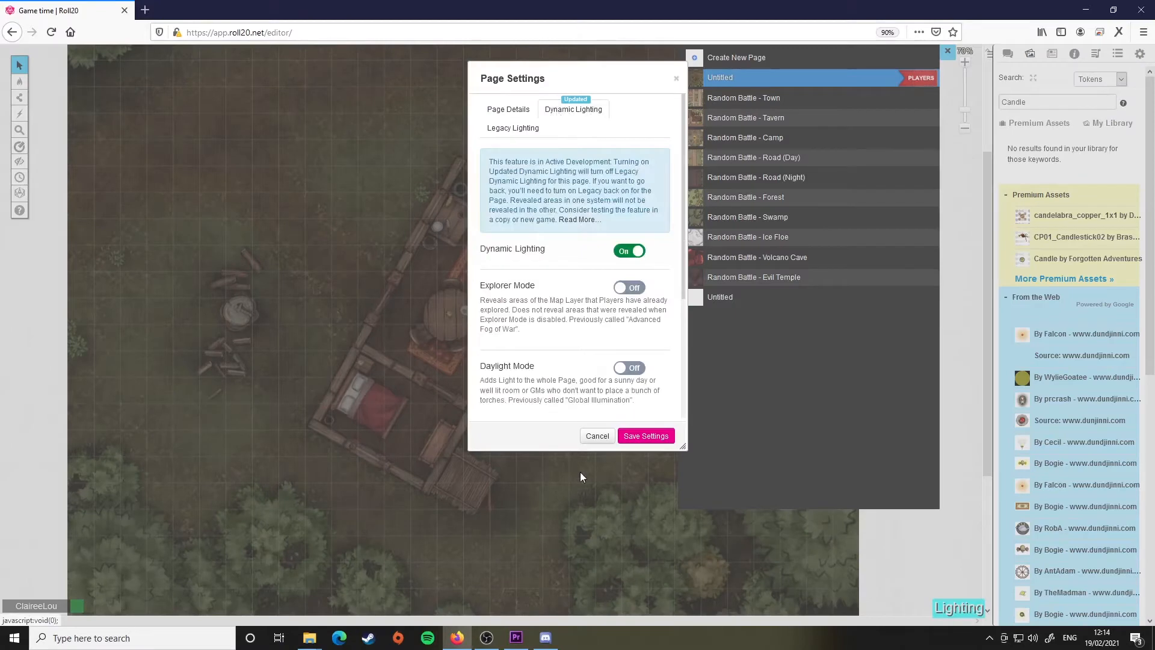
pyautogui.click(519, 128)
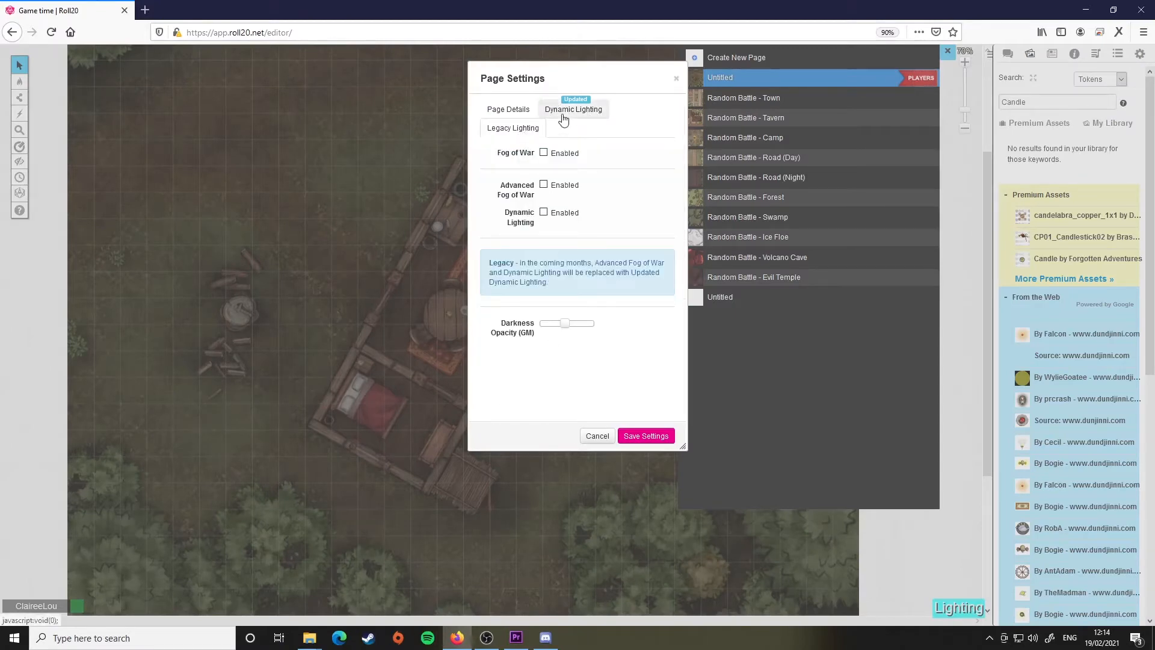
pyautogui.click(563, 114)
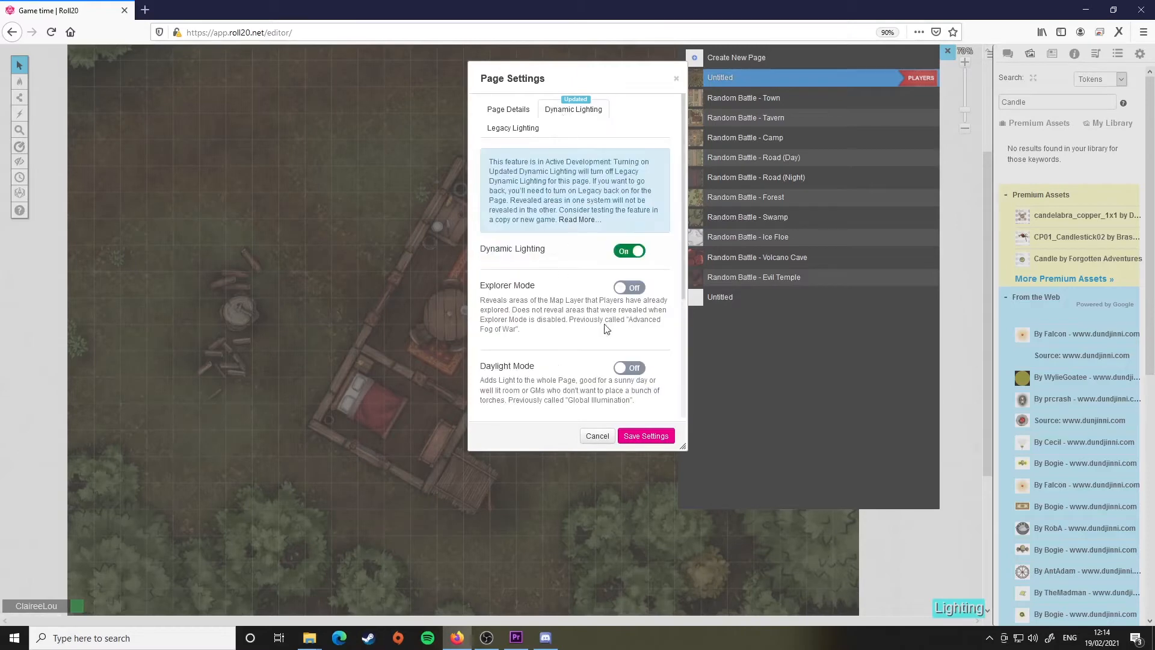
pyautogui.scroll(-3, 566, 271)
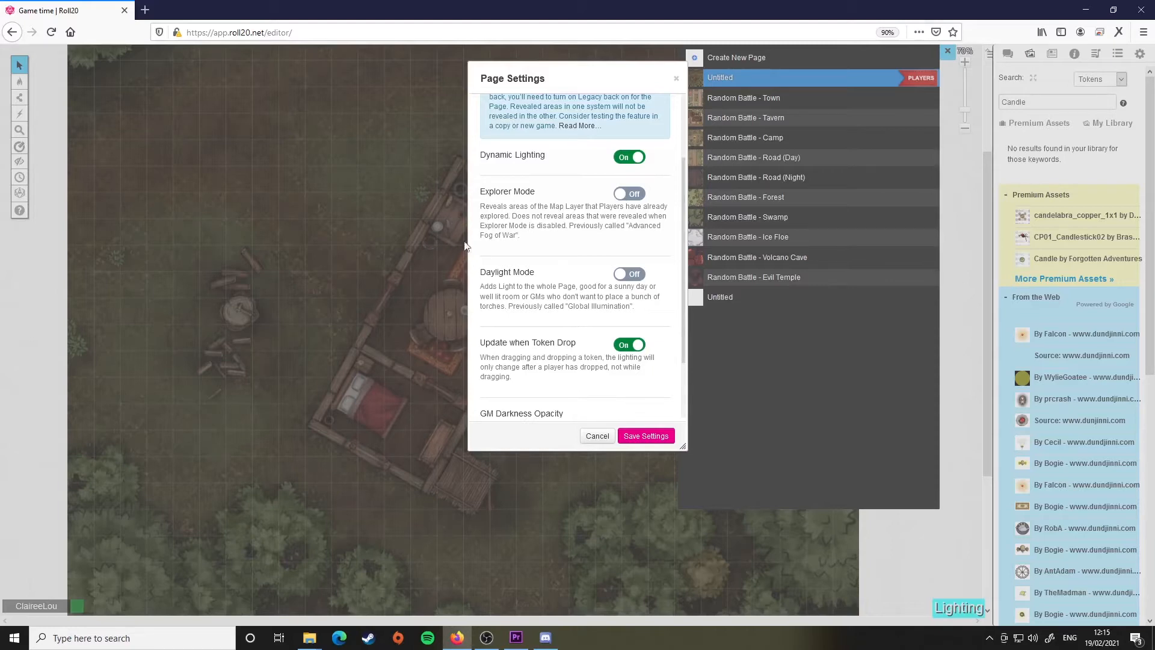
pyautogui.scroll(-2, 529, 265)
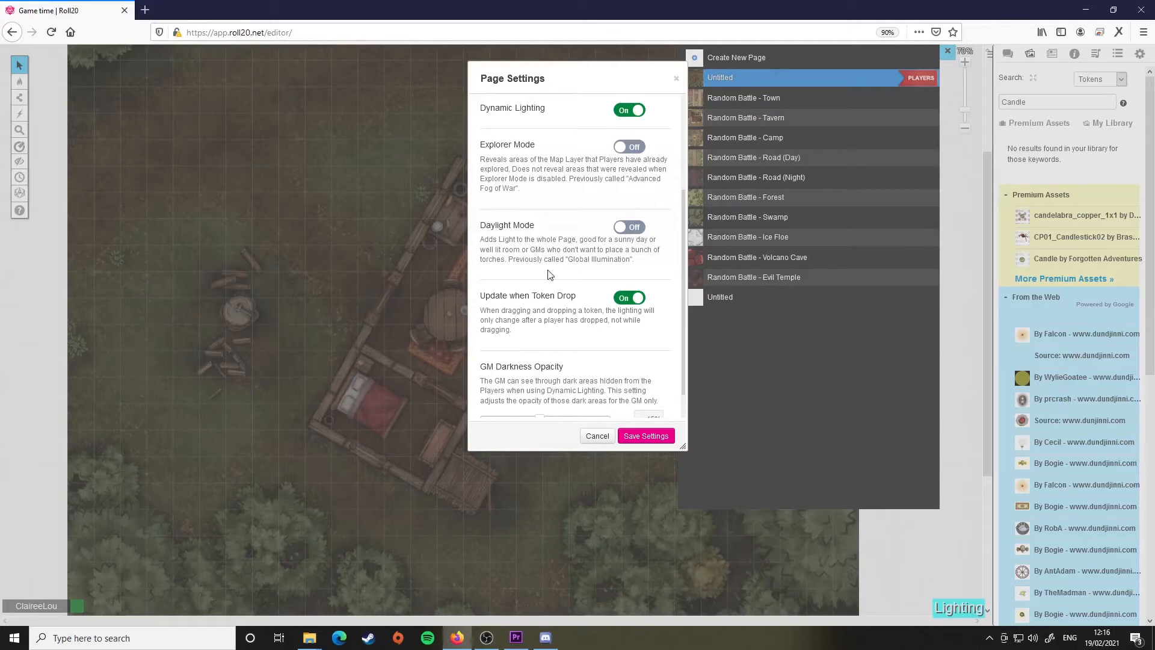
pyautogui.scroll(-1, 553, 294)
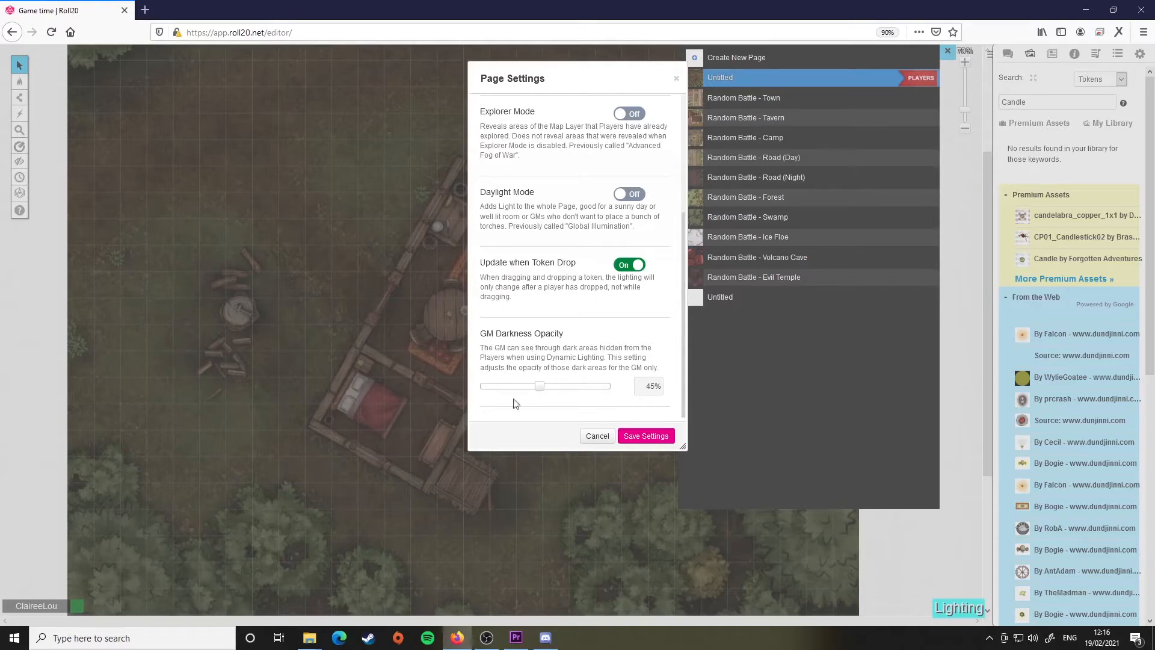
pyautogui.click(644, 437)
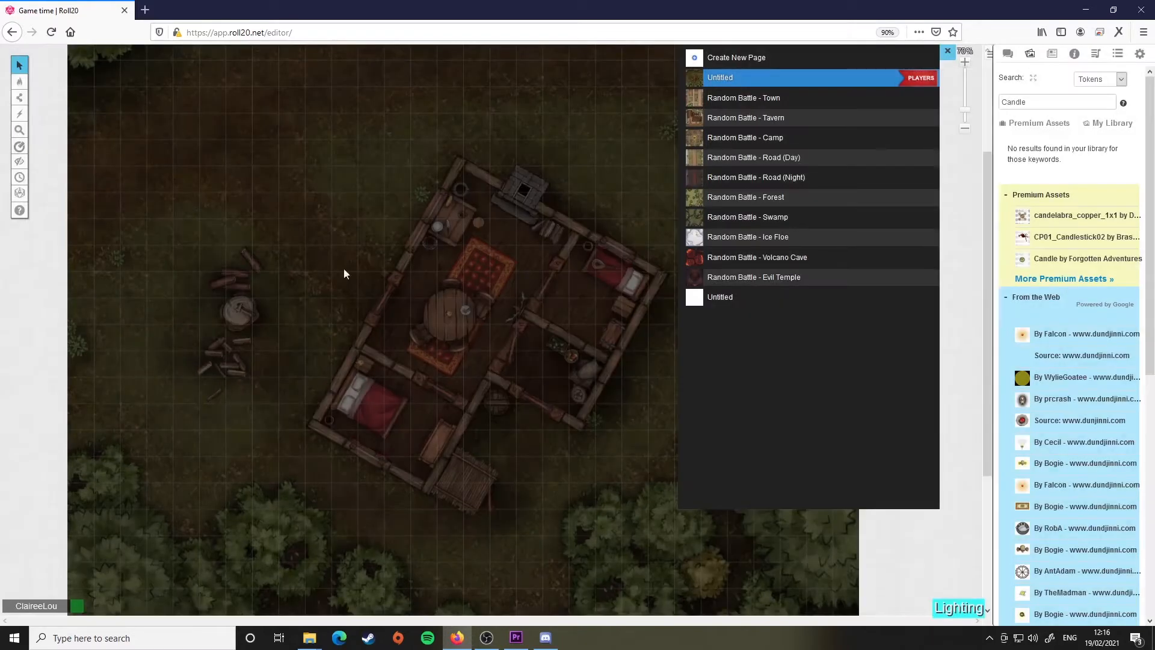
pyautogui.click(949, 53)
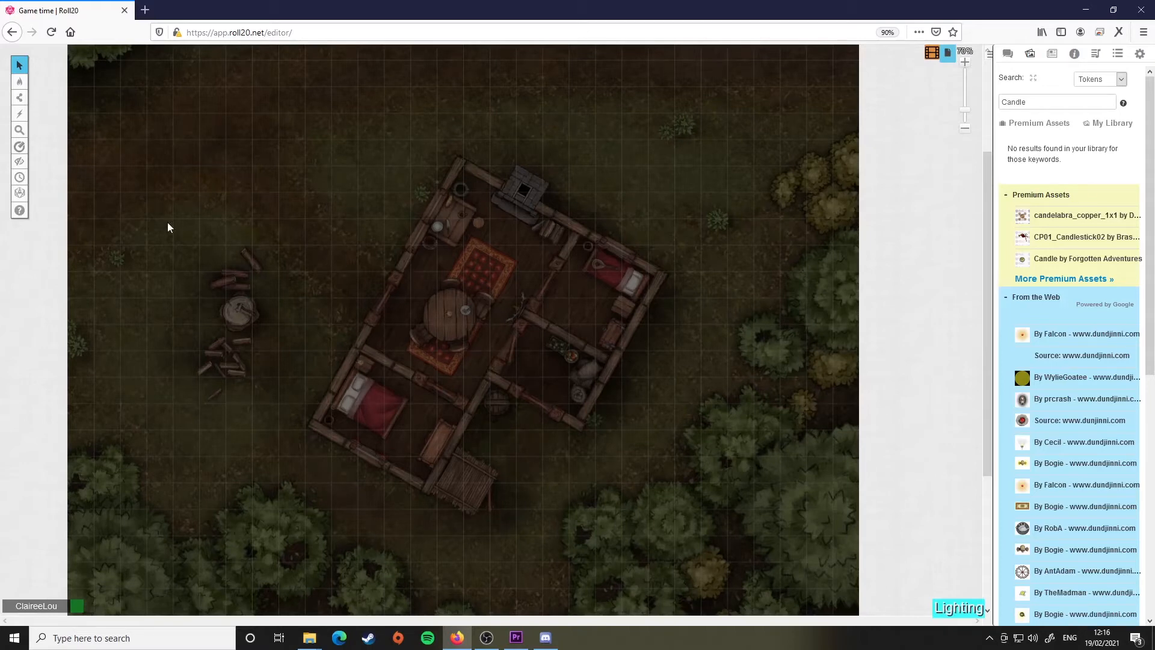
# Trace the house's outer and inner walls on the Lighting layer with the Polygon/Line tool, leaving the doorways open
pyautogui.moveTo(24, 81)
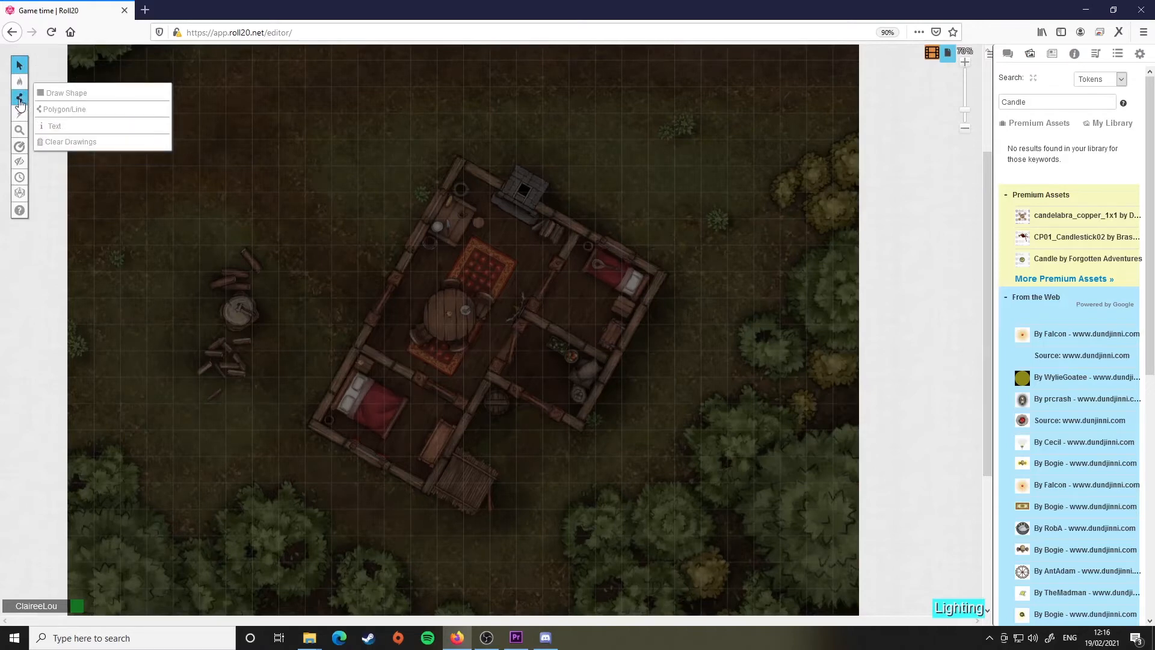
pyautogui.click(87, 112)
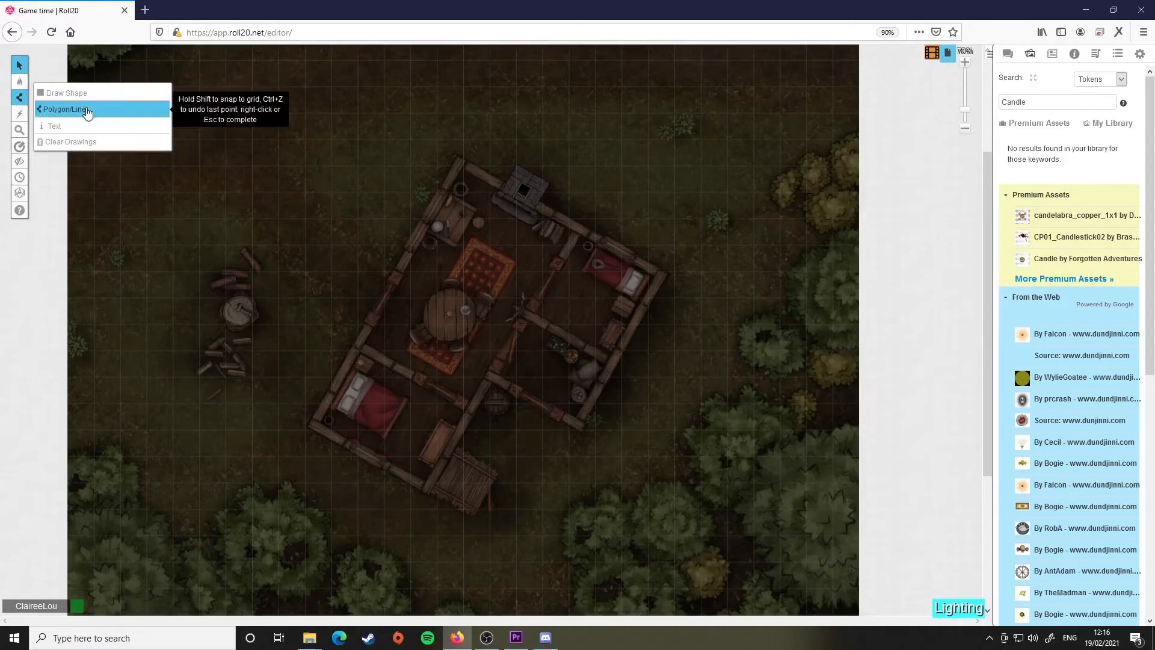
pyautogui.click(87, 112)
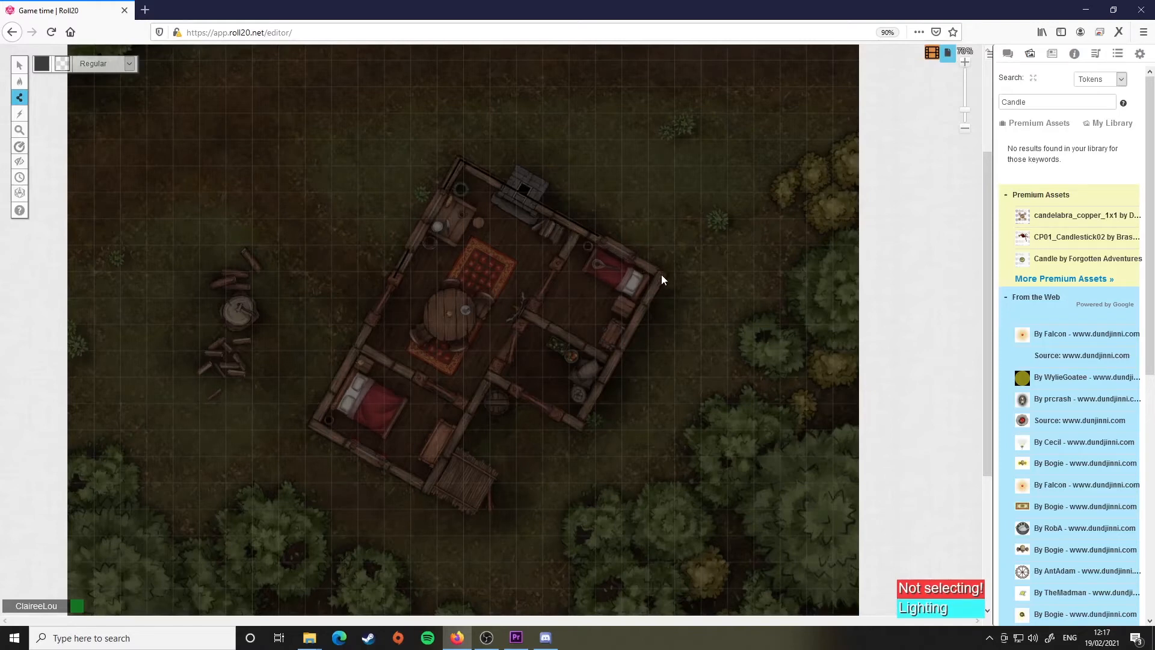
pyautogui.click(580, 425)
pyautogui.click(614, 362)
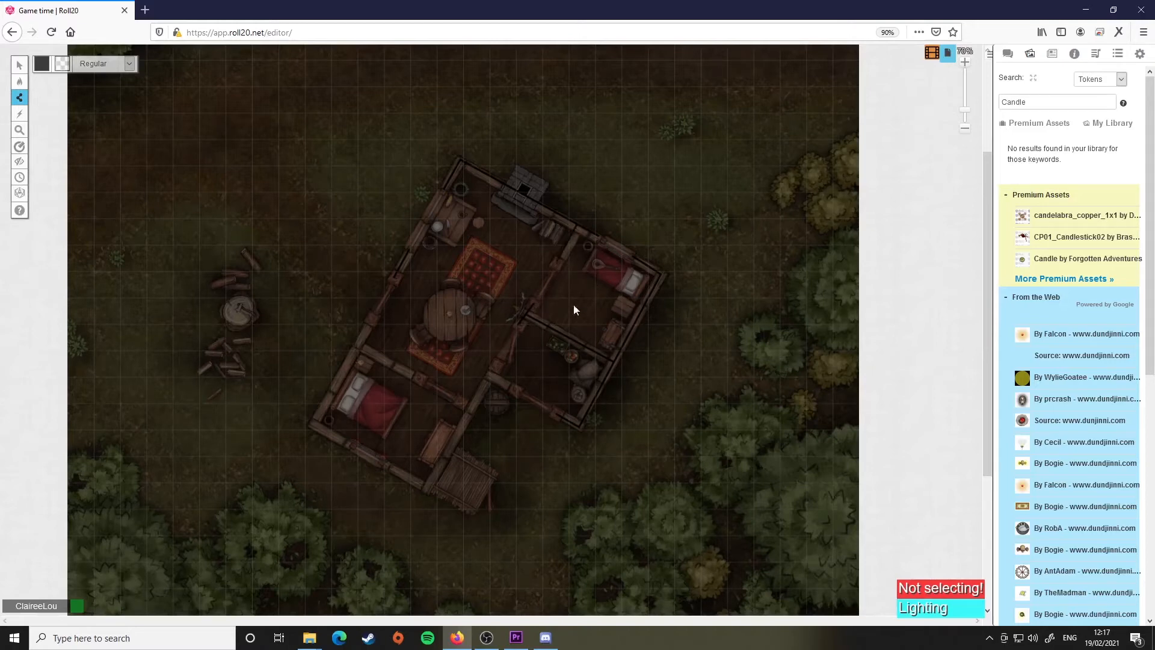
pyautogui.click(425, 489)
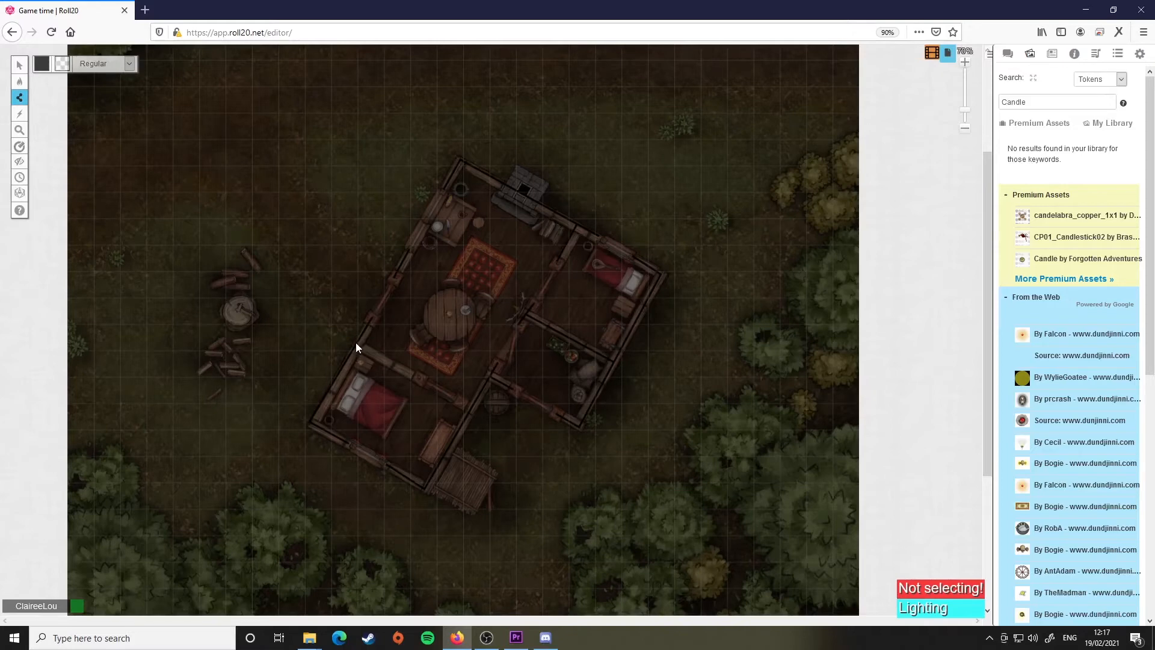
pyautogui.click(417, 378)
# Try moving a traced wall line away from the house, and put it back in its original position
pyautogui.click(19, 64)
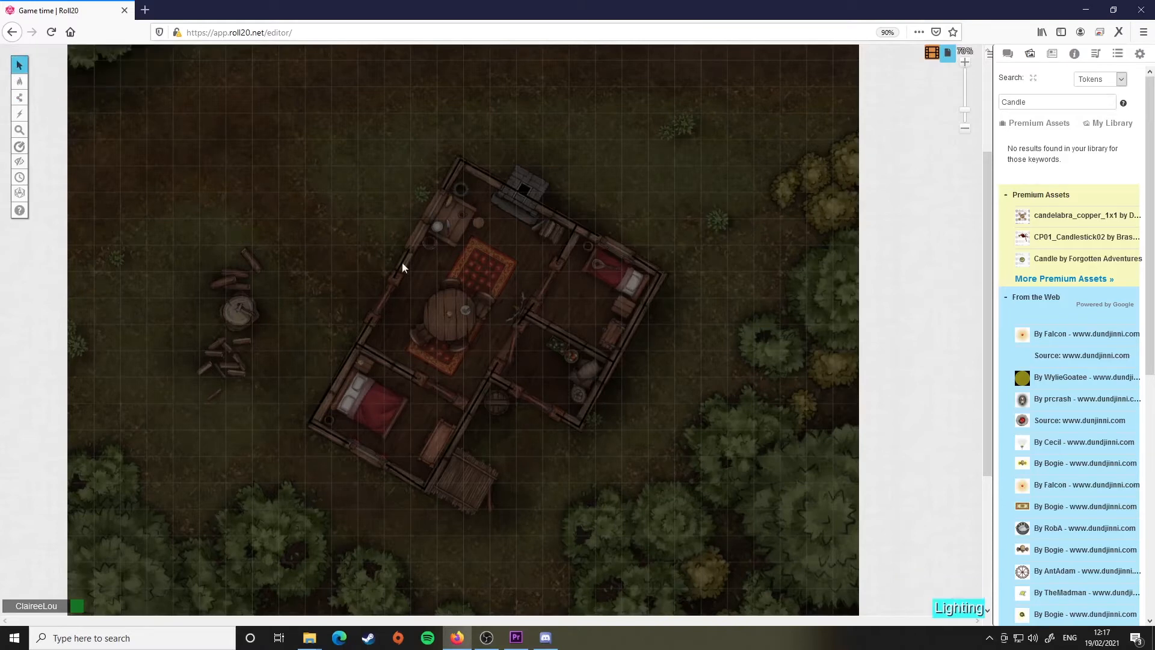
pyautogui.click(495, 366)
pyautogui.moveTo(475, 402); pyautogui.dragTo(512, 469)
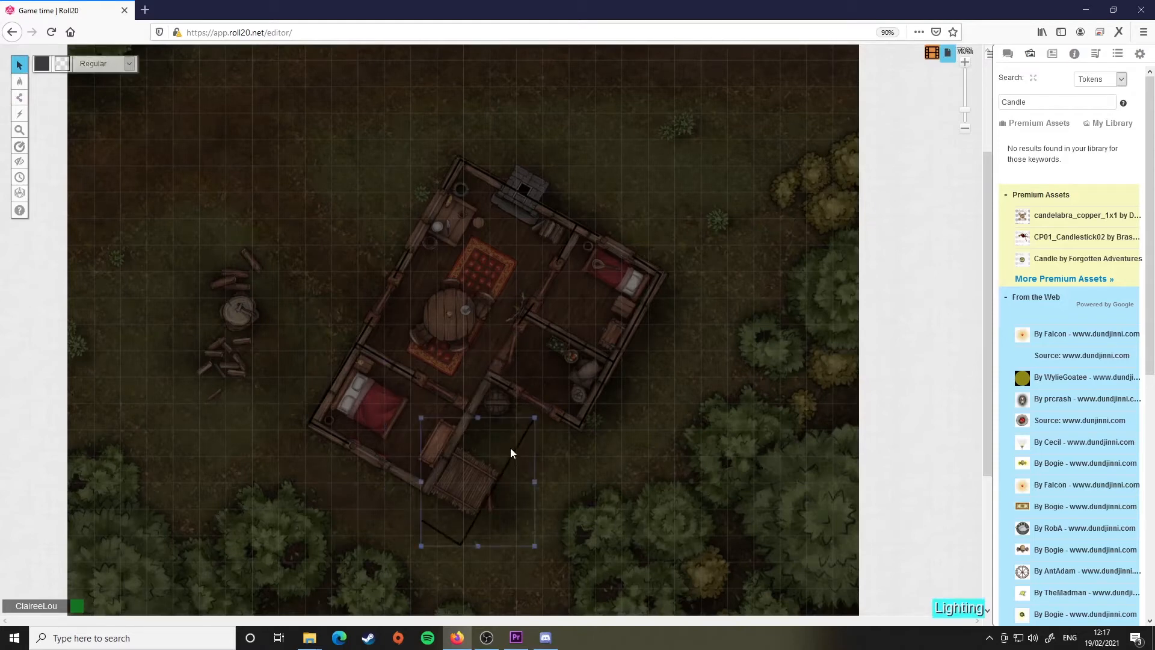
pyautogui.moveTo(529, 430); pyautogui.dragTo(490, 376)
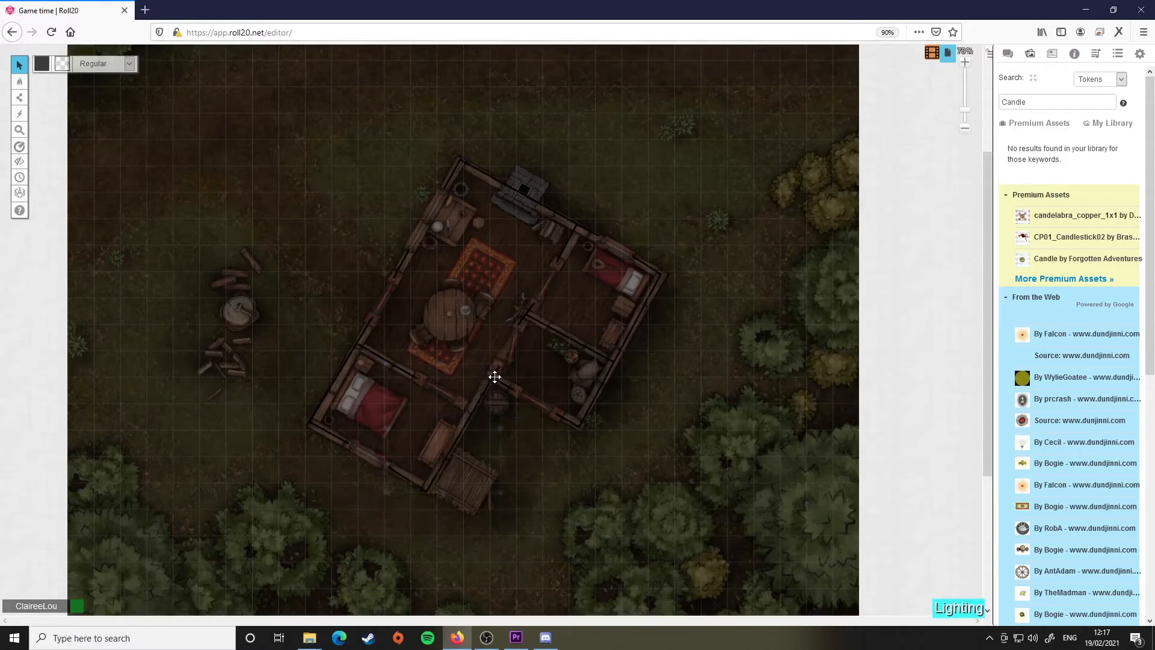
pyautogui.click(548, 465)
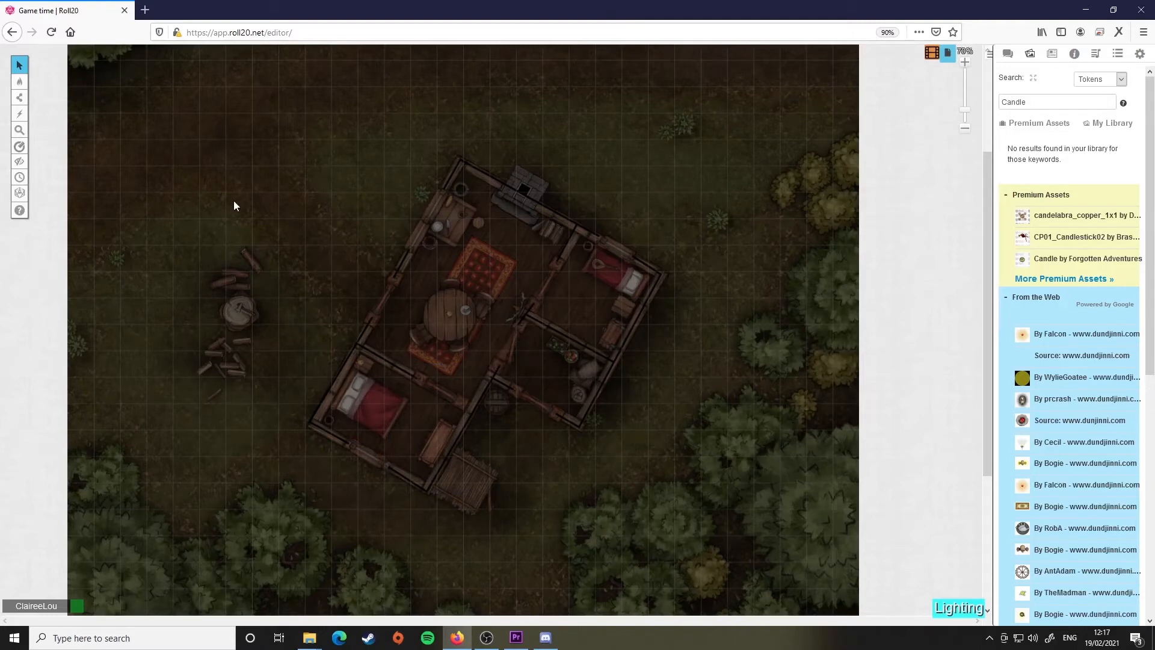
# Draw an orange door line across the inner doorway of the storage room and move it onto the opening in the west wall
pyautogui.moveTo(19, 97)
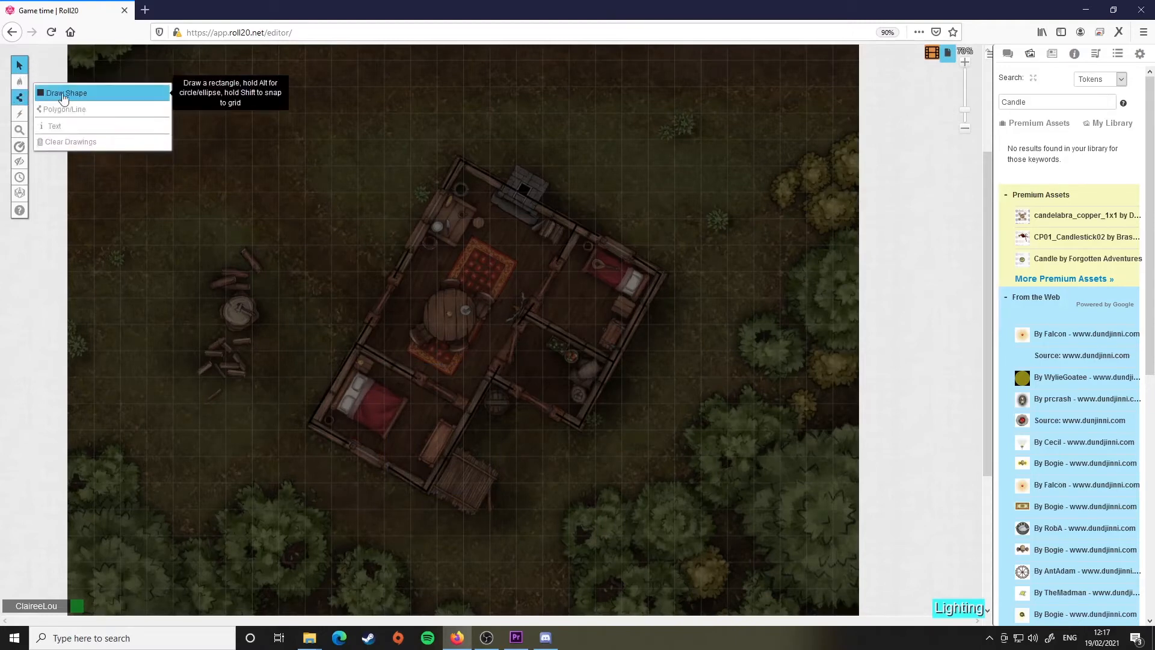
pyautogui.click(81, 112)
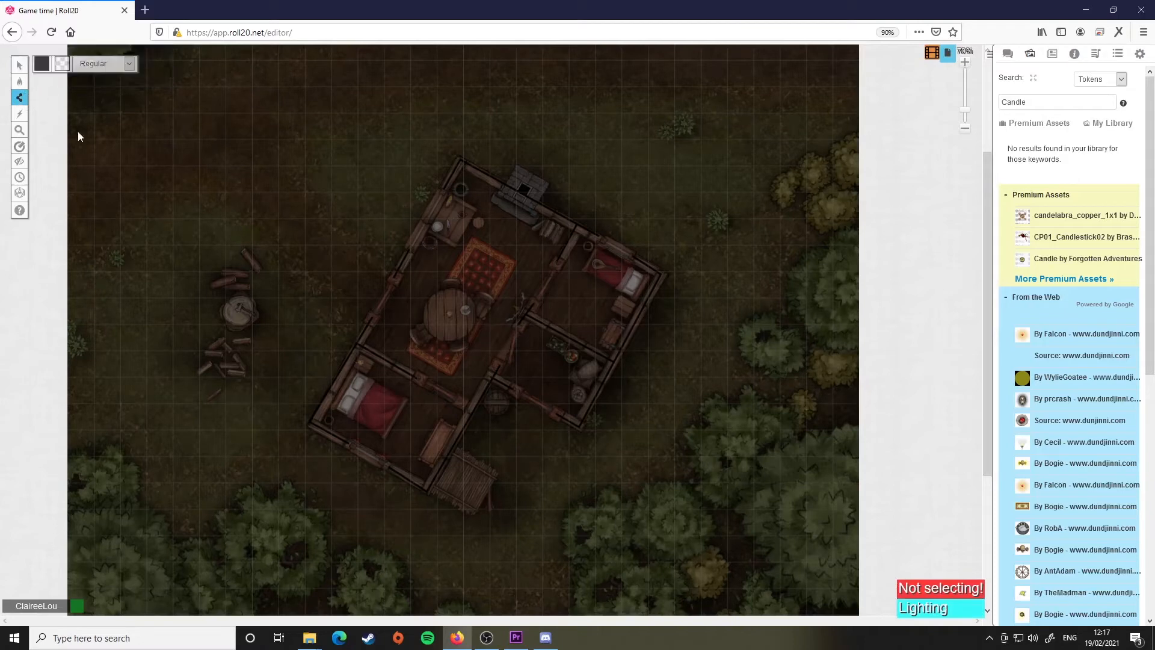
pyautogui.click(41, 63)
pyautogui.click(43, 89)
pyautogui.click(19, 64)
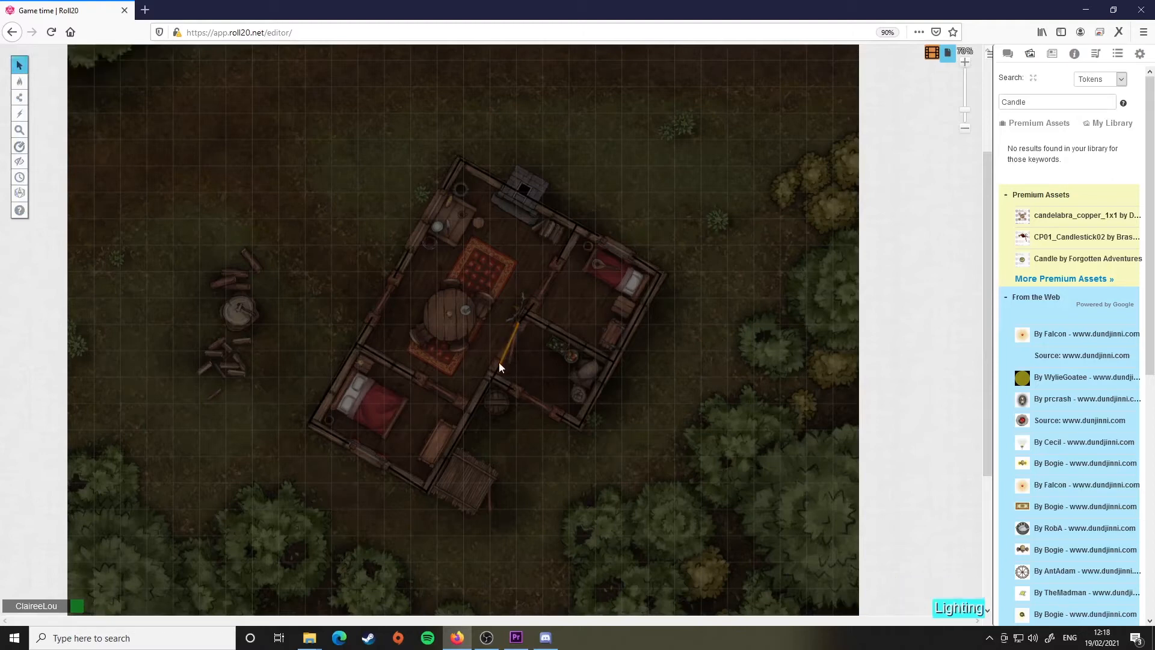
pyautogui.click(508, 340)
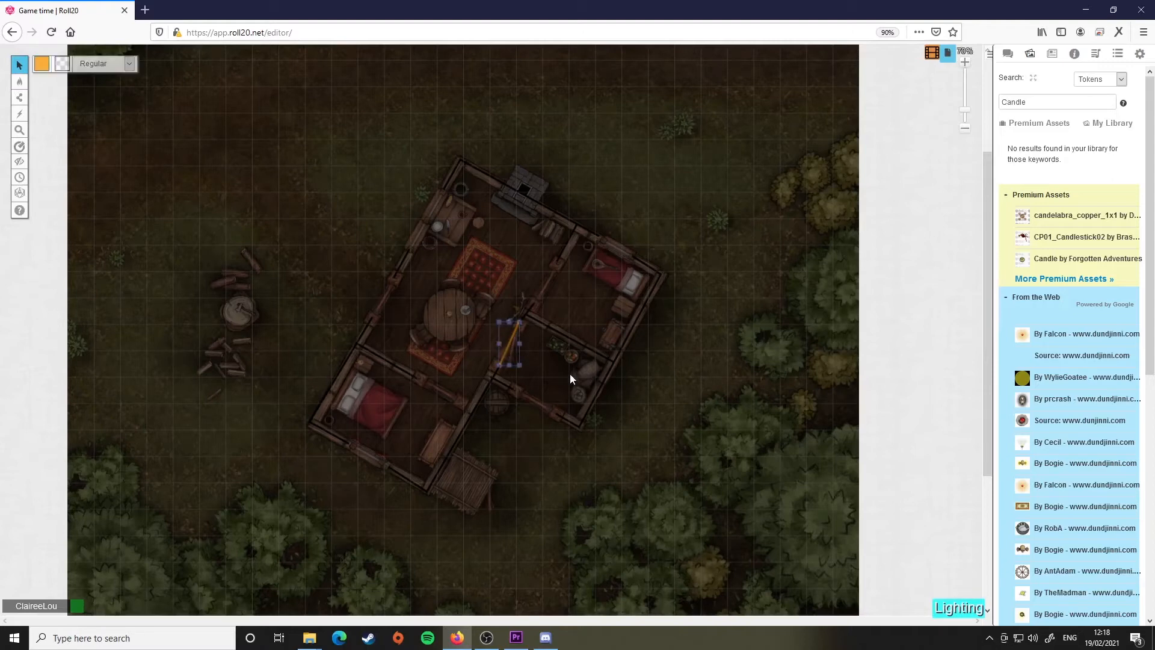
pyautogui.moveTo(507, 345); pyautogui.dragTo(378, 302)
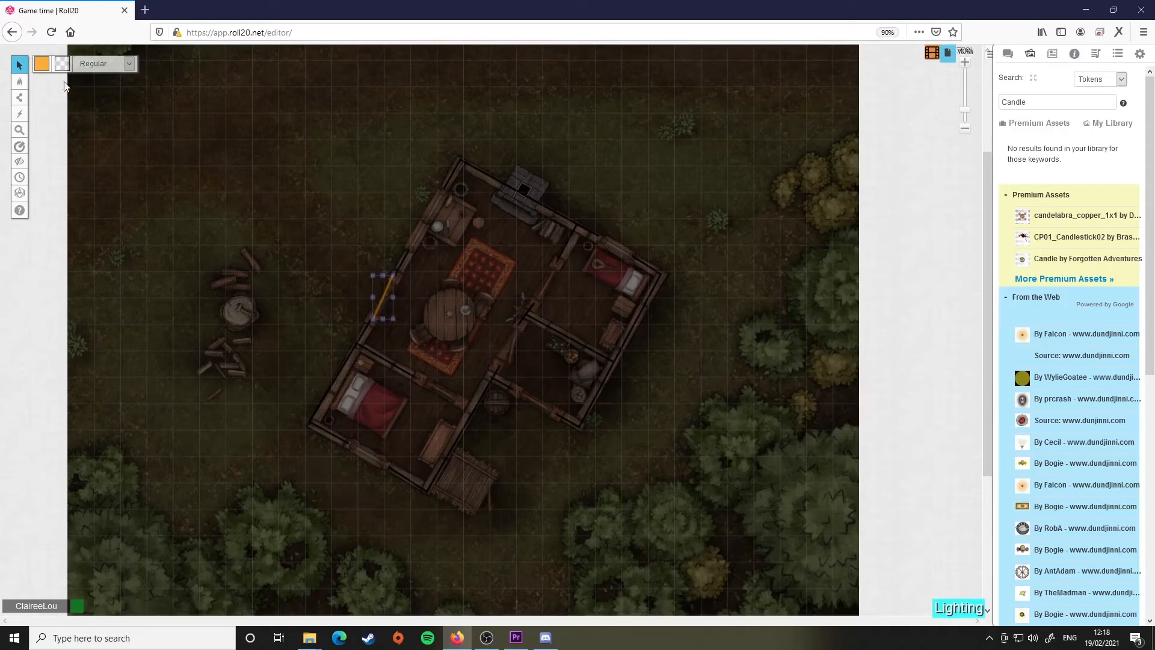
# Draw orange Polygon/Line segments across the remaining inner and outer doorways of the house
pyautogui.moveTo(20, 97)
pyautogui.click(60, 112)
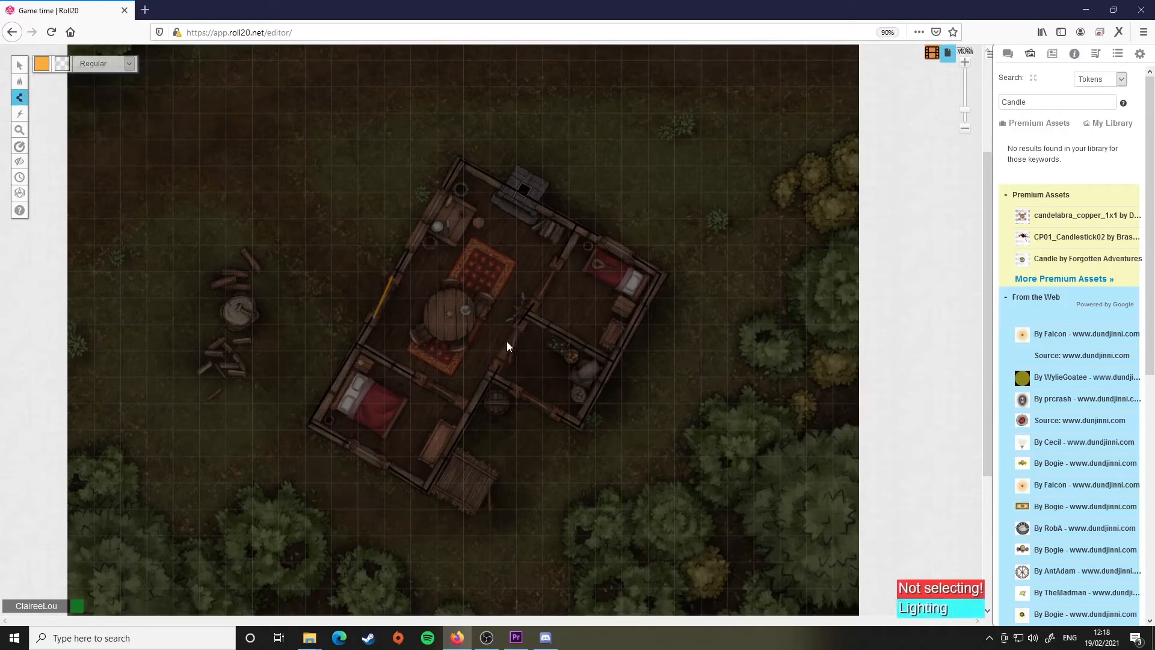
pyautogui.click(557, 262)
pyautogui.doubleClick(531, 300)
pyautogui.click(557, 413)
pyautogui.doubleClick(512, 388)
# Set the line colour back to black and select the orange door line of the southwest bedroom
pyautogui.moveTo(24, 85)
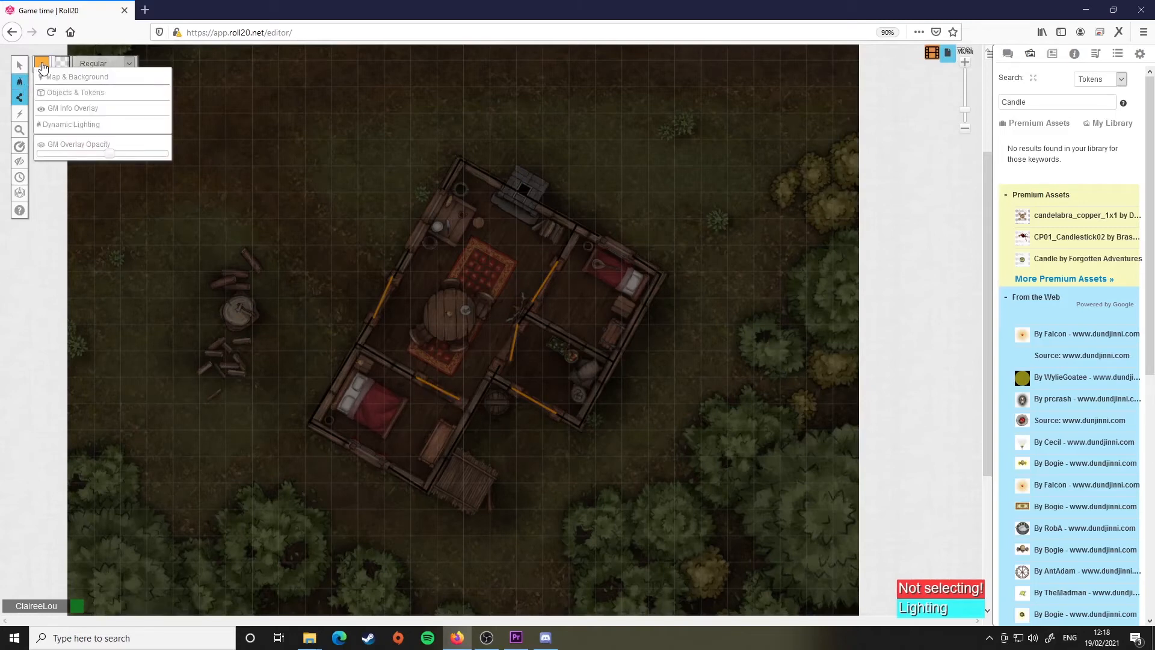
pyautogui.click(41, 63)
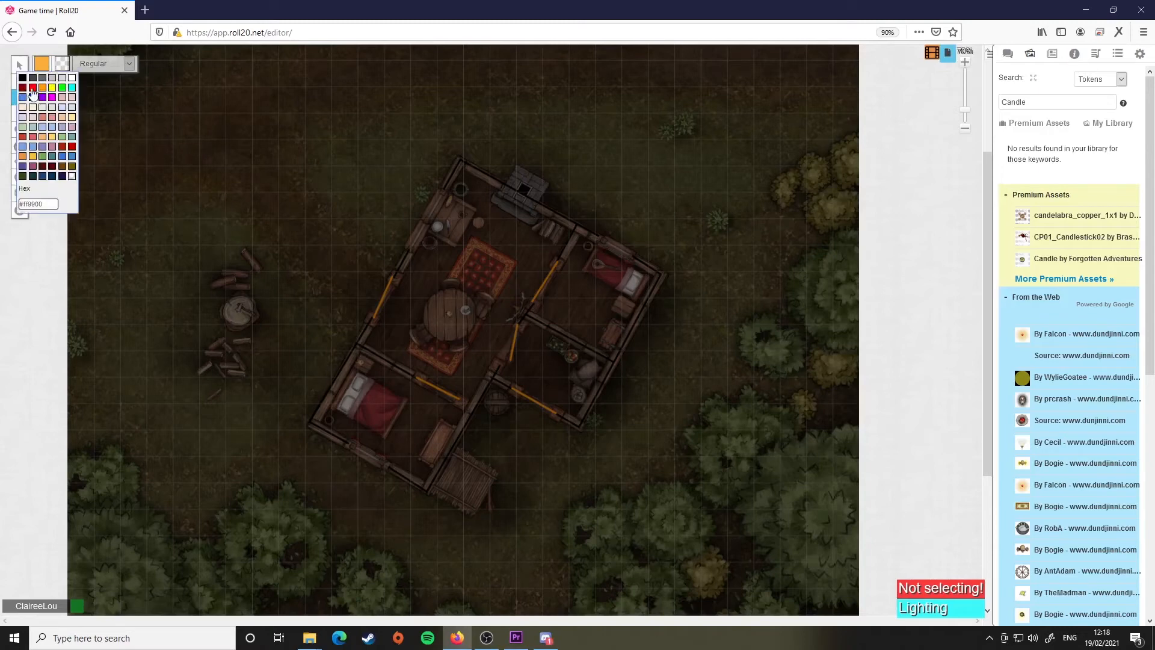
pyautogui.click(22, 79)
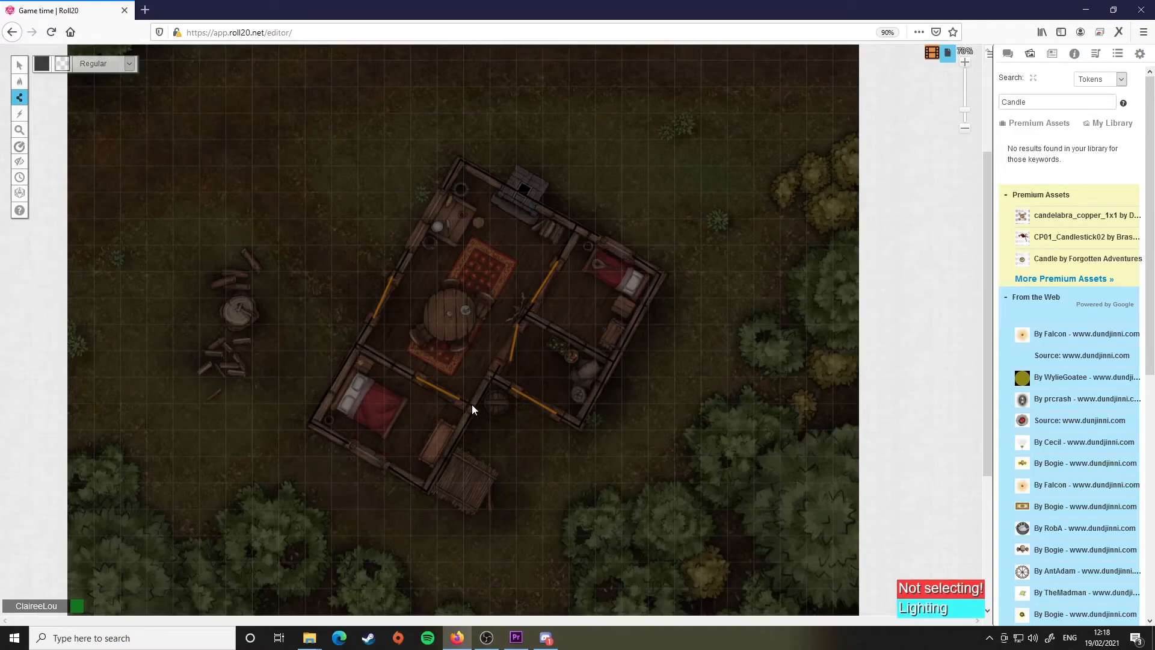
pyautogui.click(20, 65)
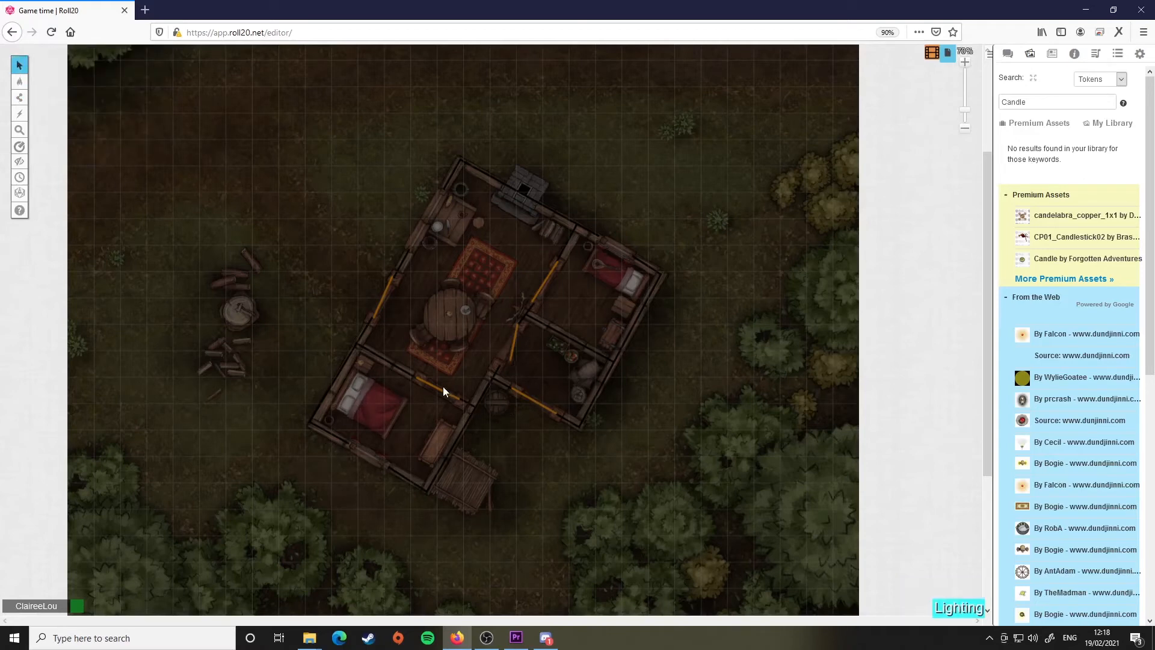
pyautogui.moveTo(443, 390)
pyautogui.mouseDown()
pyautogui.moveTo(513, 433)
pyautogui.moveTo(381, 363)
pyautogui.moveTo(441, 390)
pyautogui.mouseUp()
pyautogui.click(528, 453)
# Place the first candle image from the web results on the round table and open its dynamic lighting settings
pyautogui.moveTo(1023, 332); pyautogui.dragTo(446, 305)
pyautogui.doubleClick(448, 310)
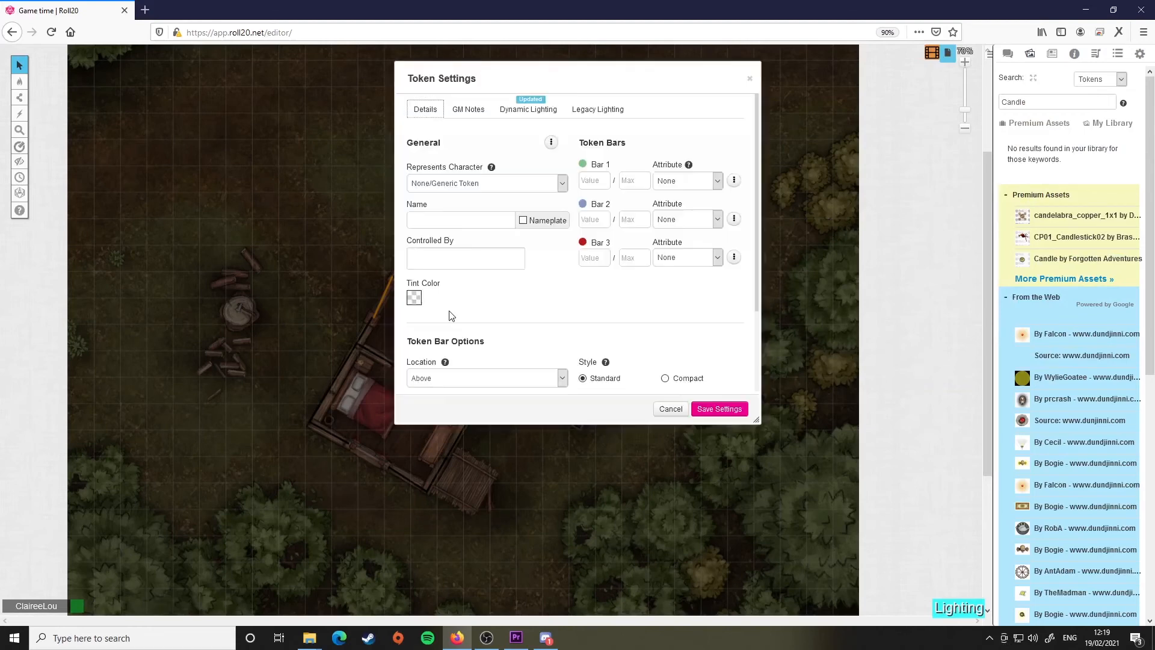
pyautogui.click(527, 115)
pyautogui.scroll(-3, 490, 259)
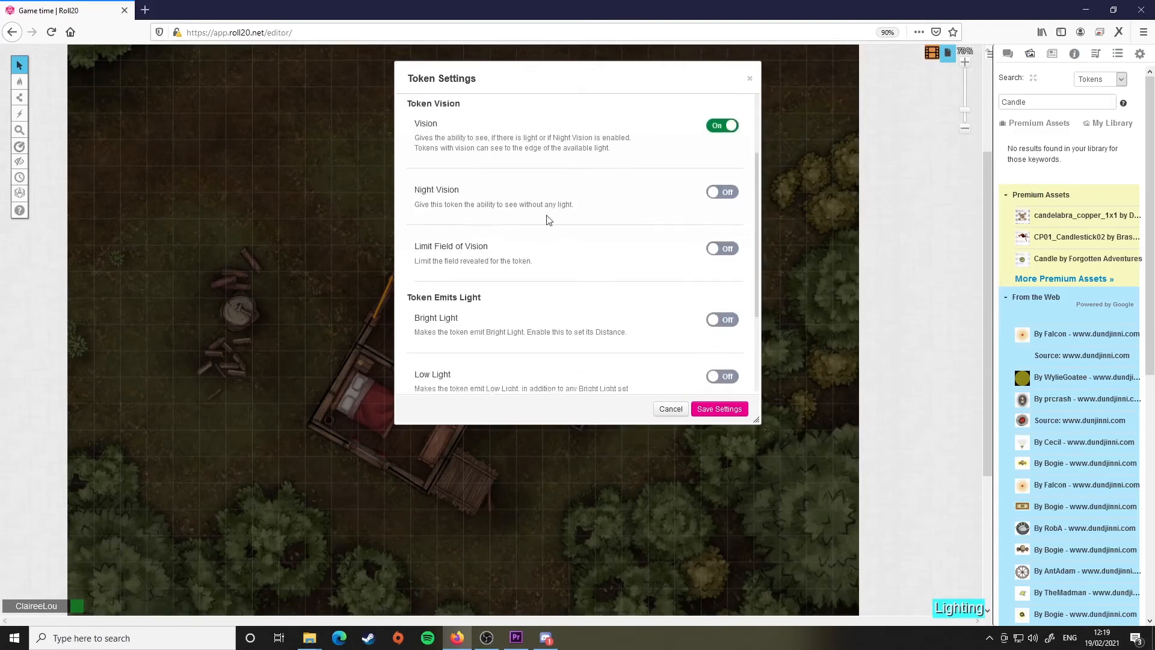
# Enable bright light and low light for the candle token, setting both distances to 5 ft
pyautogui.scroll(-2, 555, 205)
pyautogui.click(720, 206)
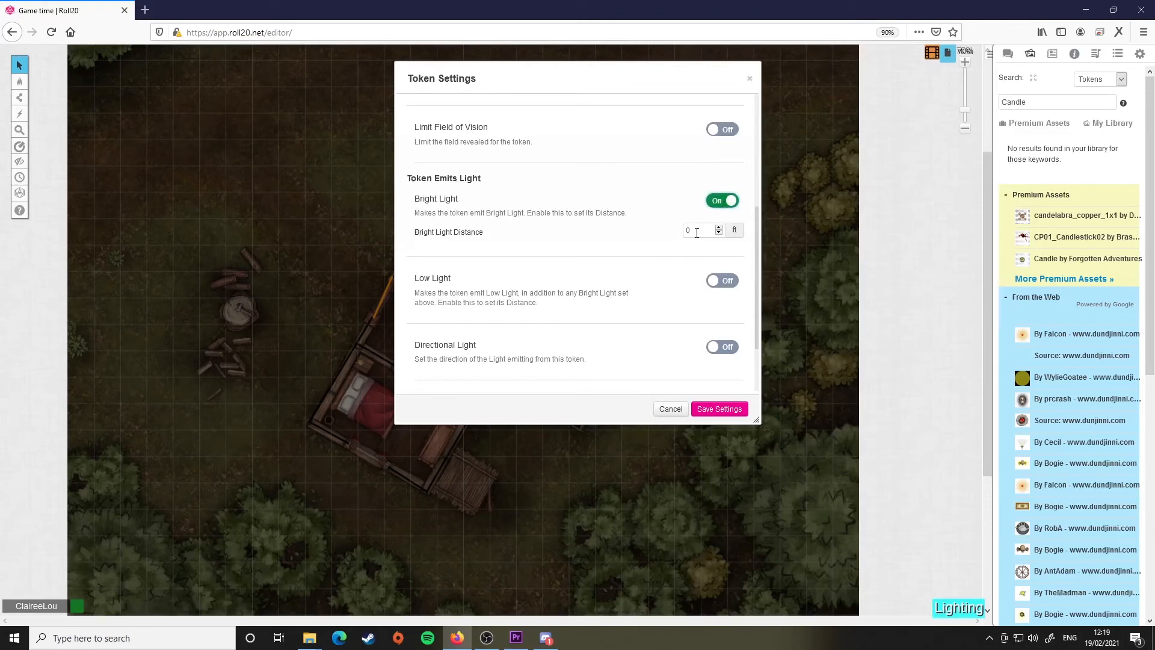
pyautogui.doubleClick(698, 232)
pyautogui.write('5')
pyautogui.click(722, 281)
pyautogui.scroll(-1, 662, 277)
pyautogui.write('5')
pyautogui.scroll(-2, 600, 325)
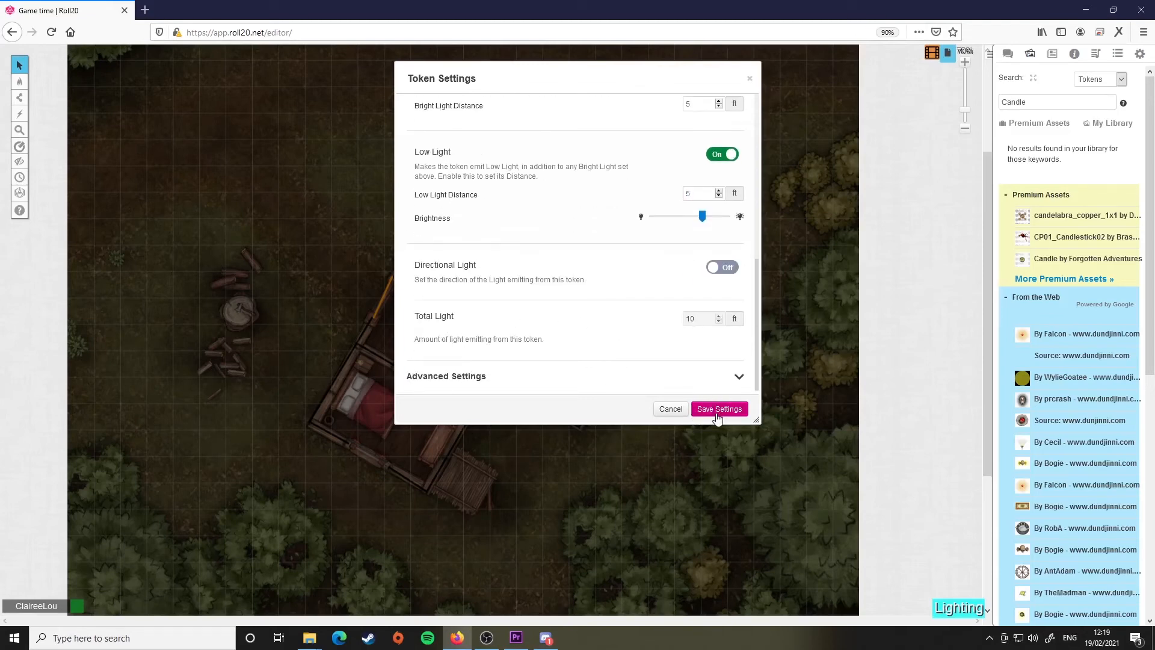
# In the candle's legacy lighting, set light radius 5 ft and start of dim 2.5 ft, make it visible to all players, and save the token settings
pyautogui.scroll(5, 614, 330)
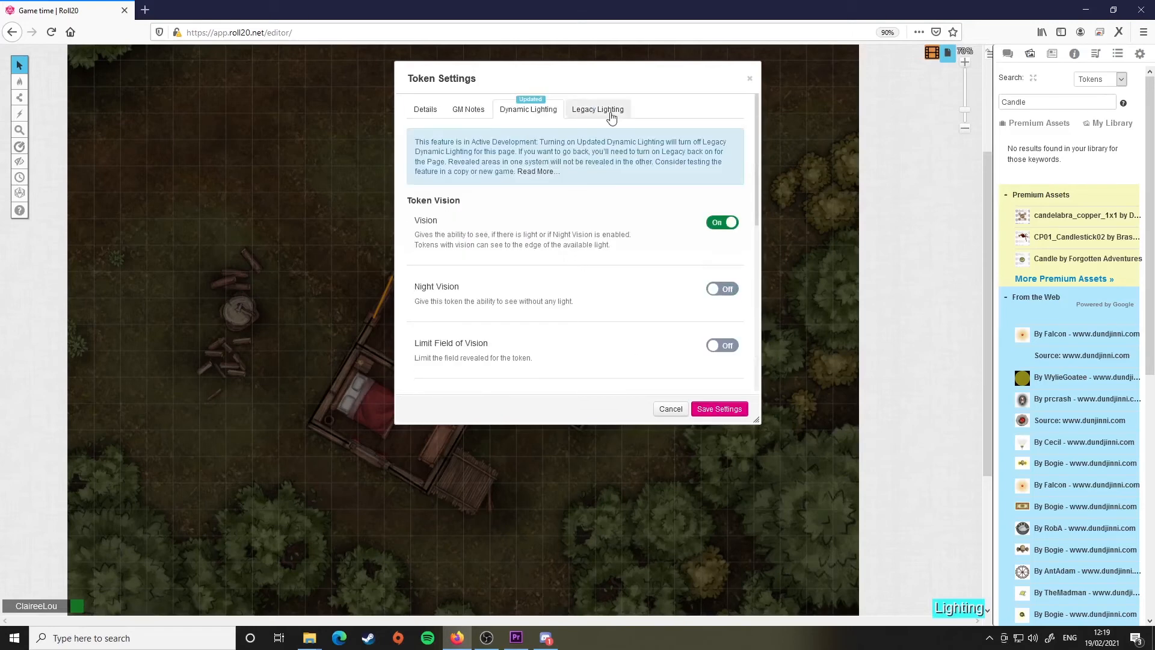
pyautogui.click(588, 114)
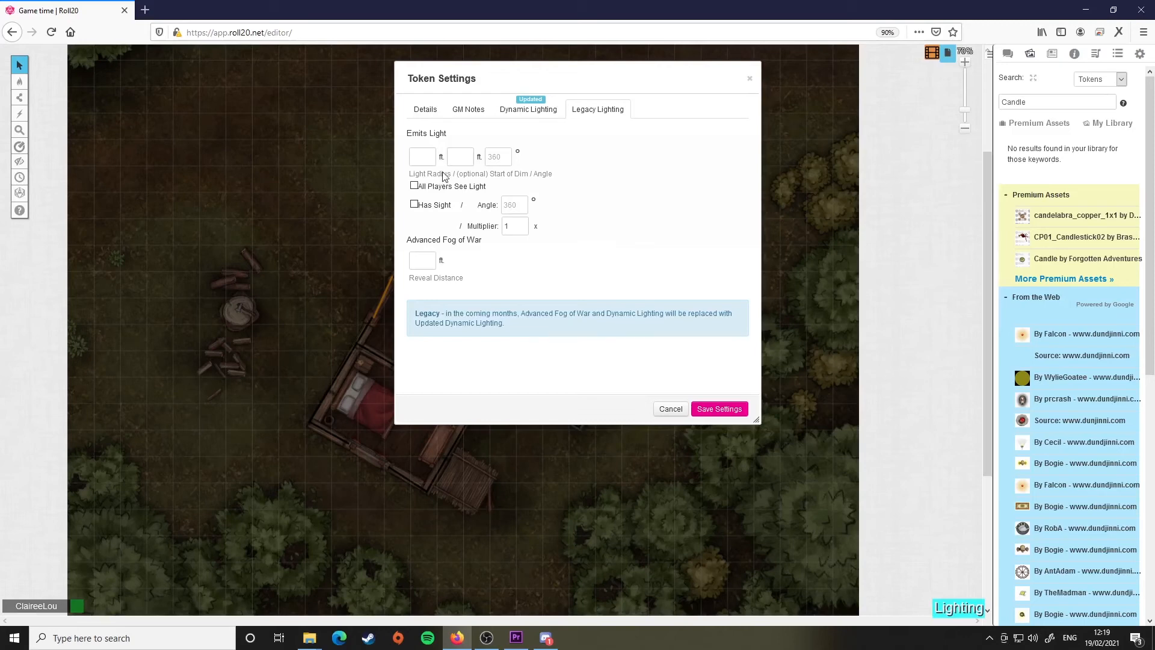
pyautogui.click(425, 157)
pyautogui.click(456, 158)
pyautogui.write('2.5')
pyautogui.click(633, 207)
pyautogui.click(415, 186)
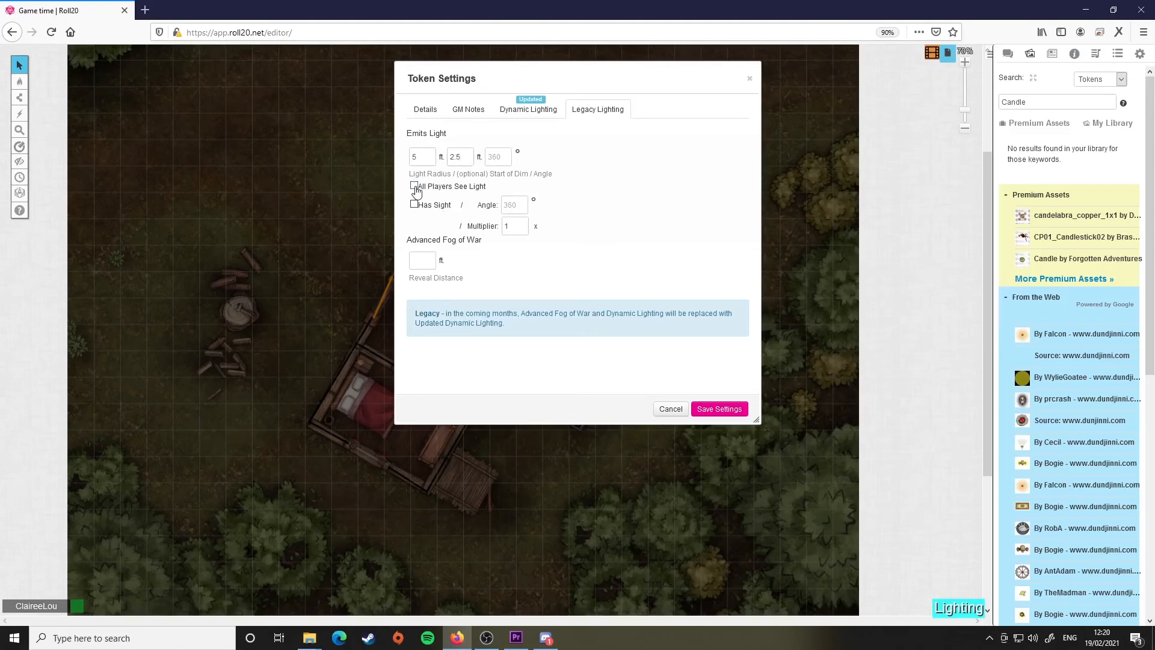
pyautogui.click(524, 116)
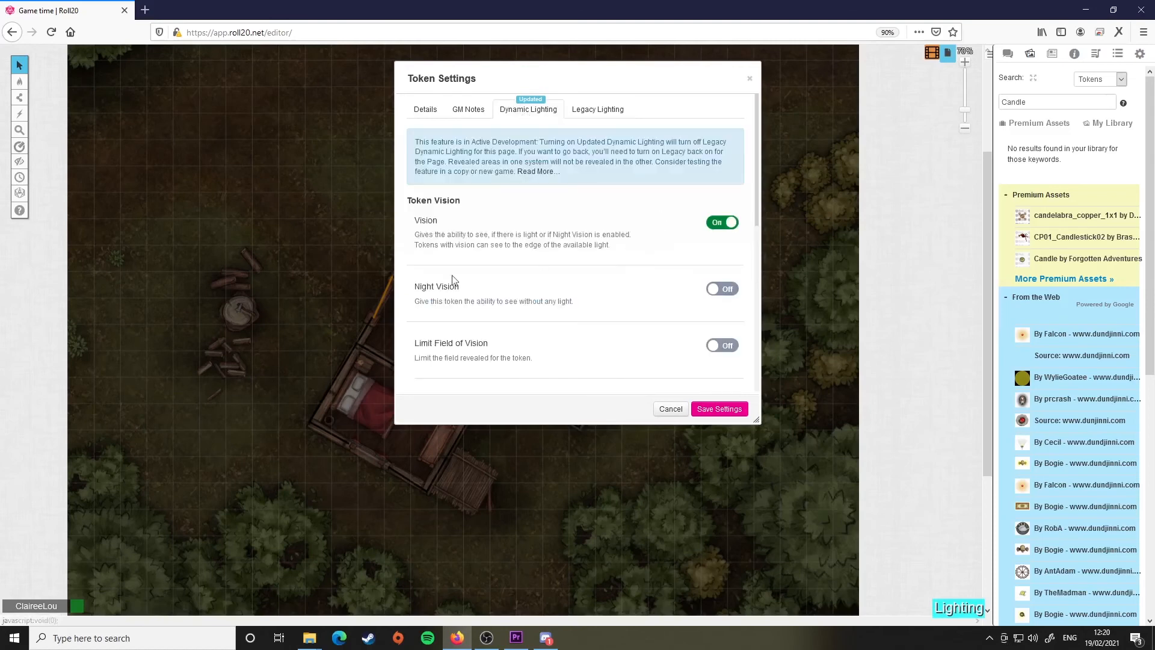
pyautogui.scroll(-5, 542, 263)
pyautogui.click(719, 409)
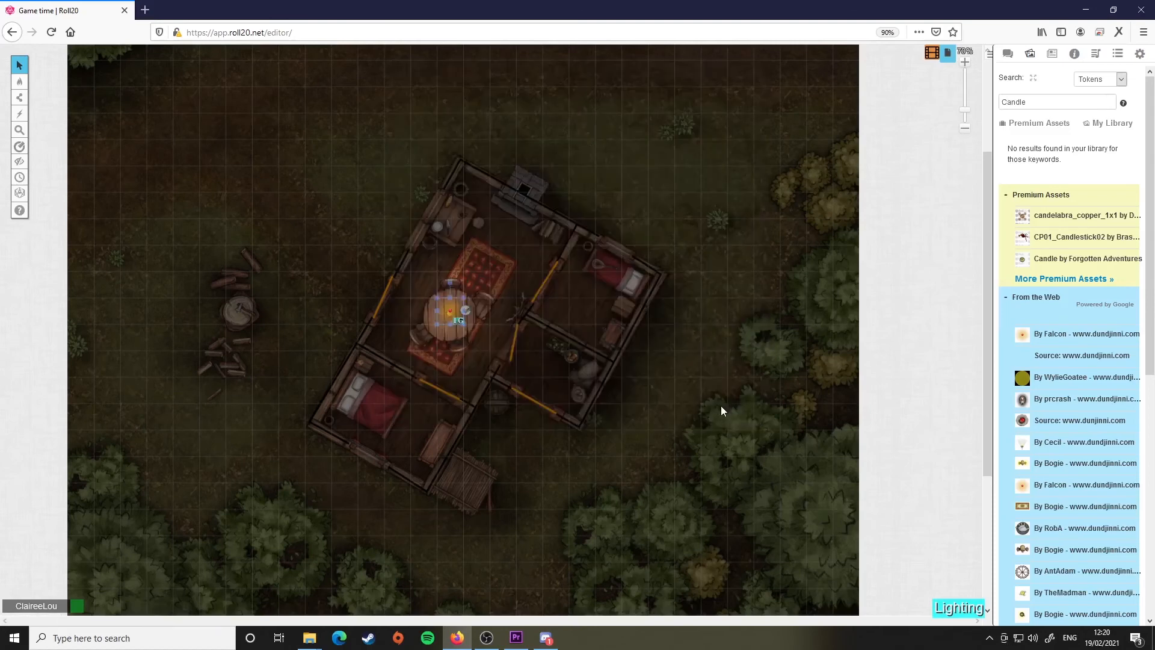
# Copy the candle token and paste one copy onto the bedside table in each of the southwest and northeast bedrooms
pyautogui.rightClick(449, 312)
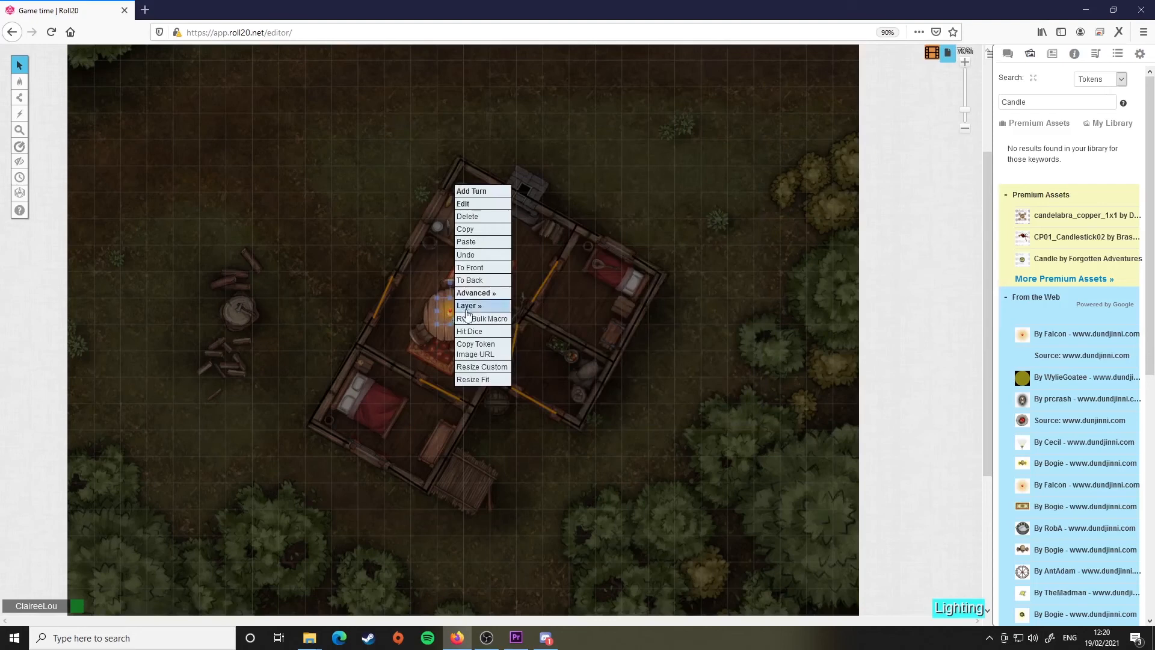
pyautogui.click(483, 232)
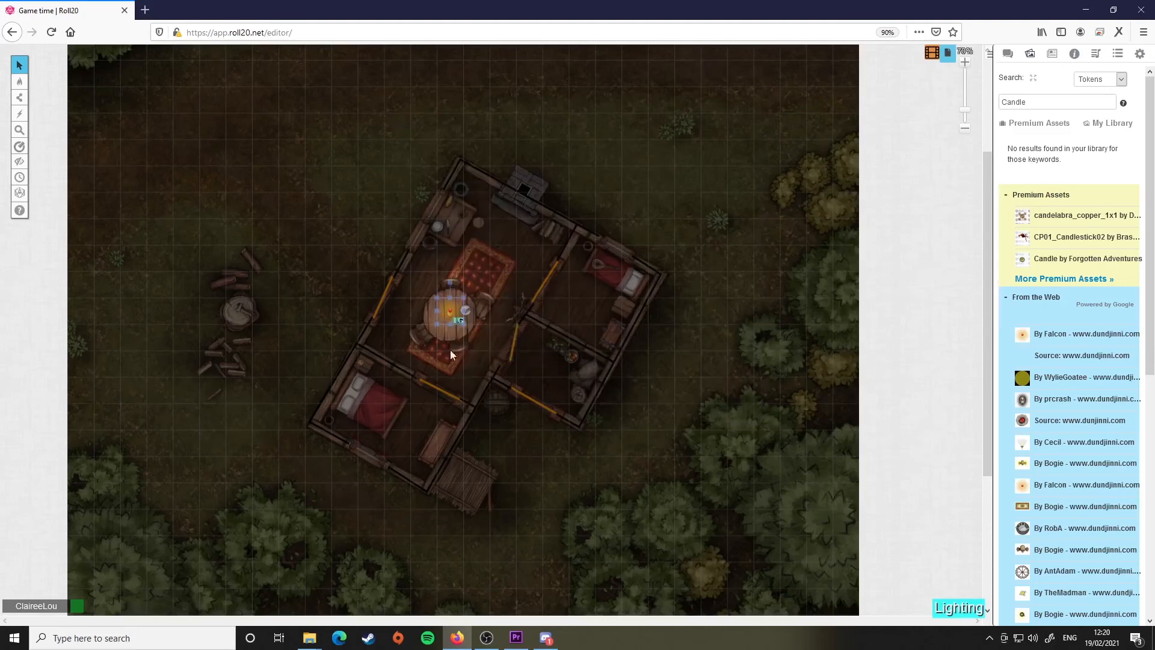
pyautogui.rightClick(362, 364)
pyautogui.click(394, 294)
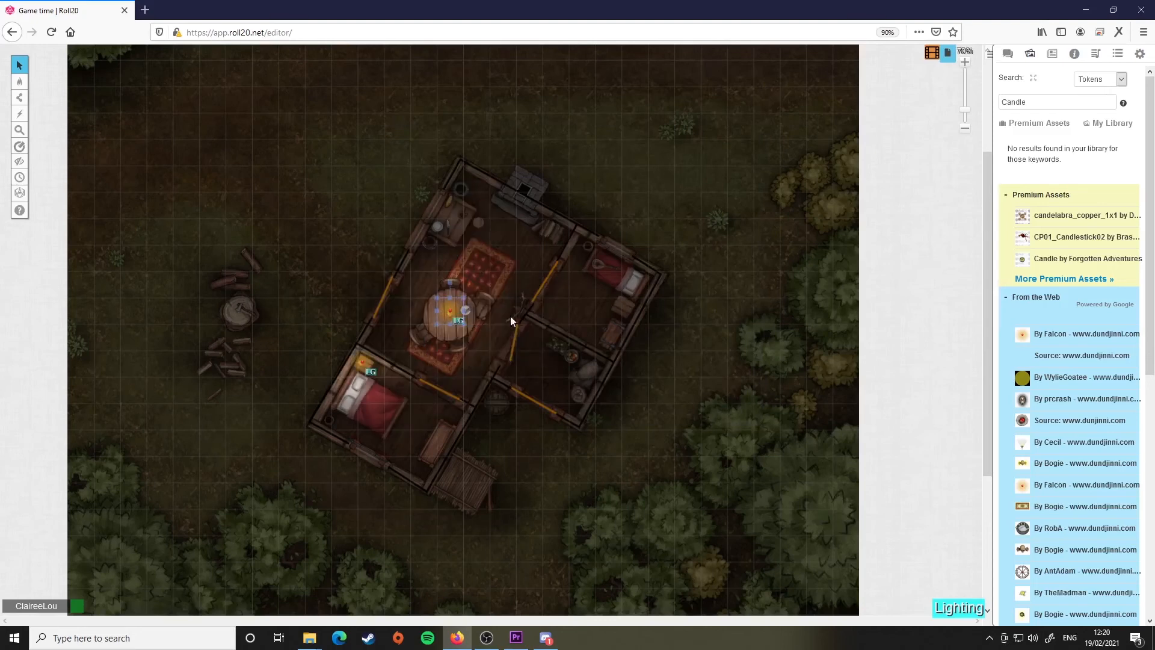
pyautogui.rightClick(624, 306)
pyautogui.click(648, 238)
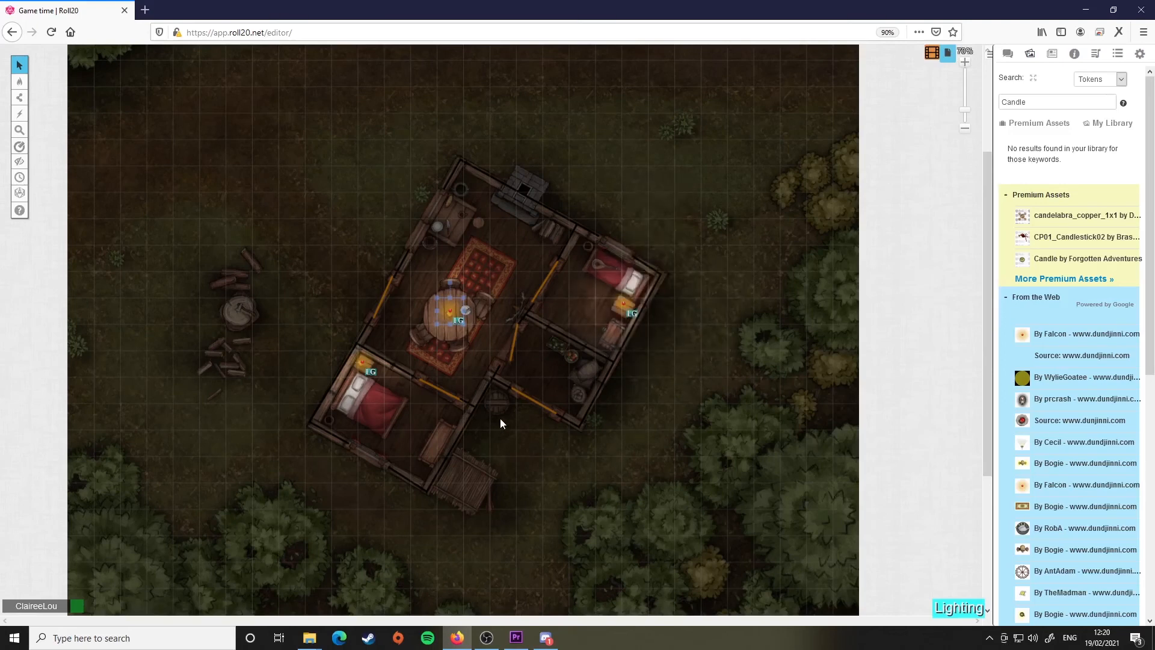
# Switch the active layer from Dynamic Lighting to Objects & Tokens
pyautogui.moveTo(19, 82)
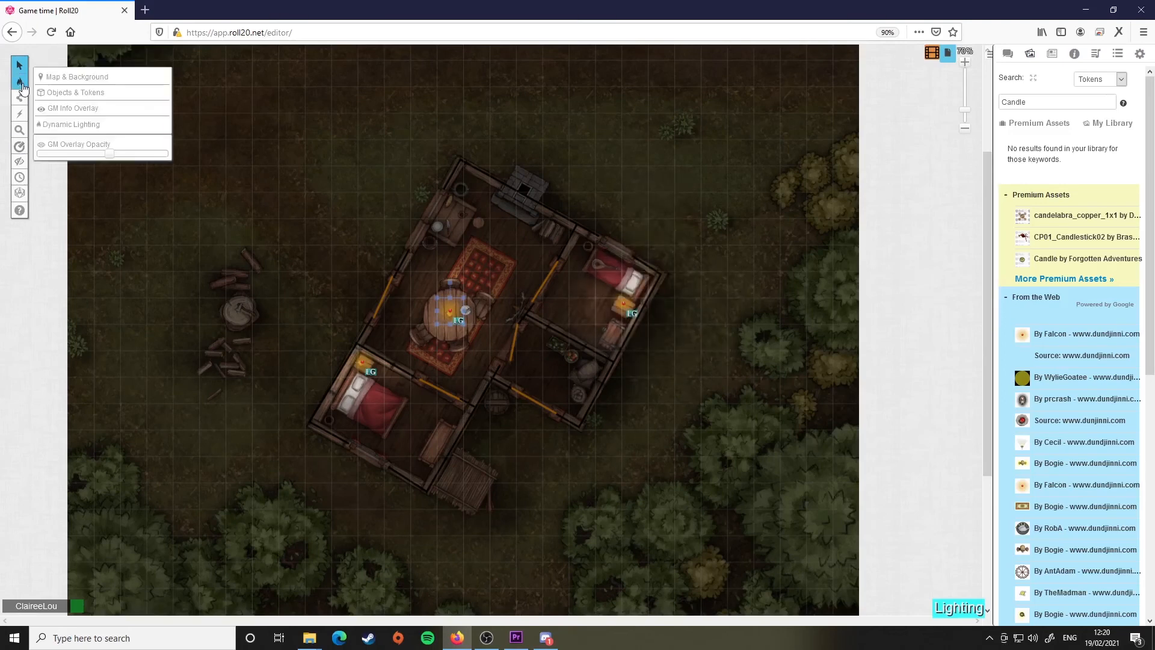
pyautogui.click(89, 96)
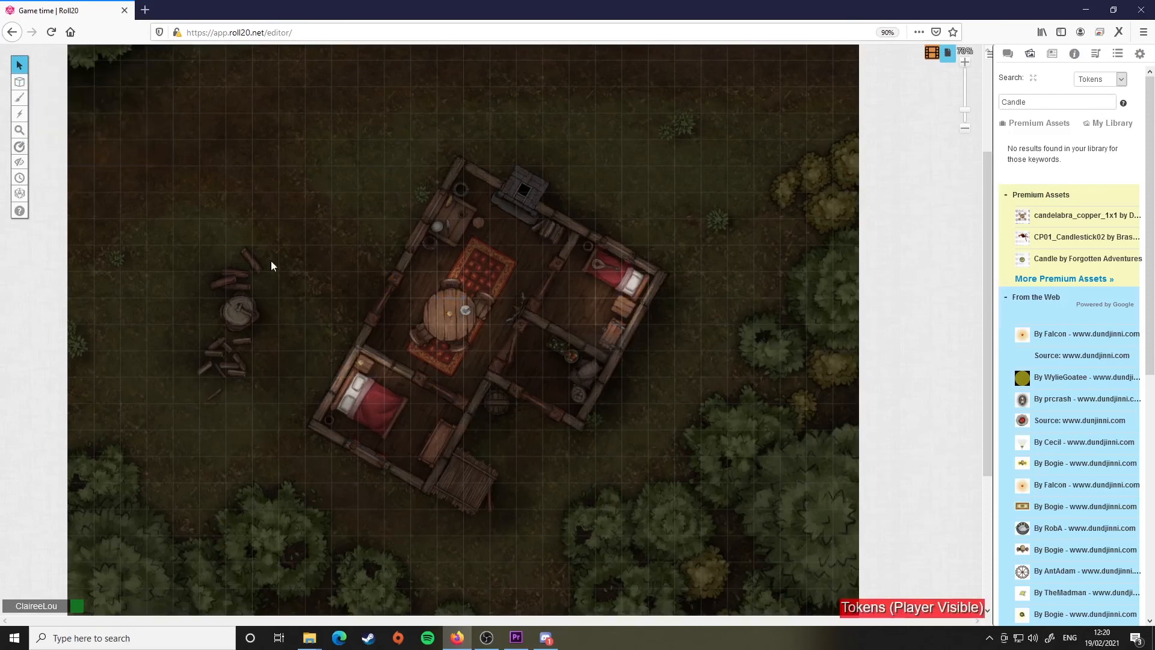